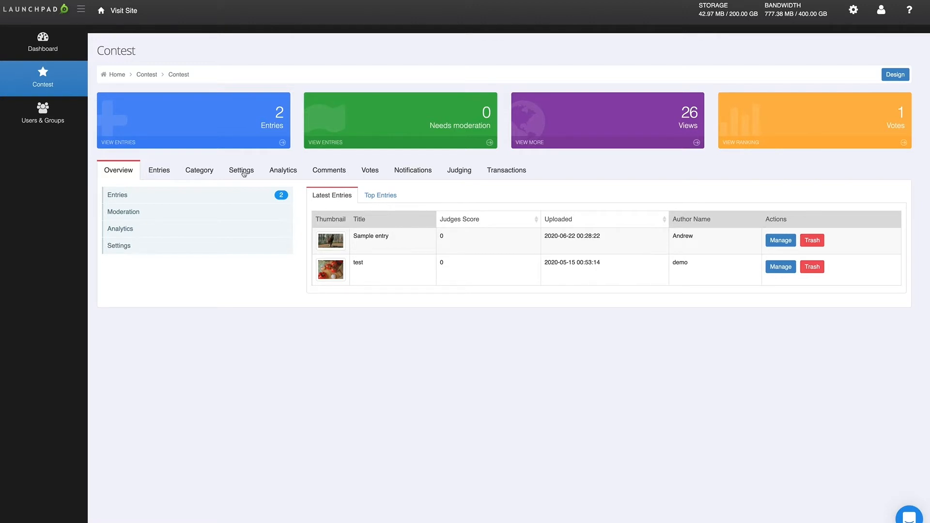
Step: Open the contest's general settings and enable voting
left_click(244, 173)
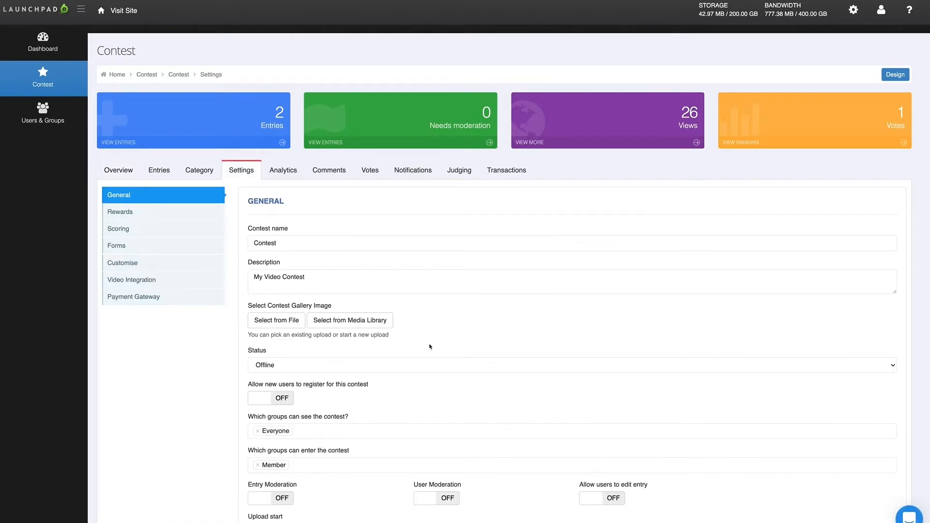
scroll(430, 347, "down", 10)
scroll(378, 329, "down", 1)
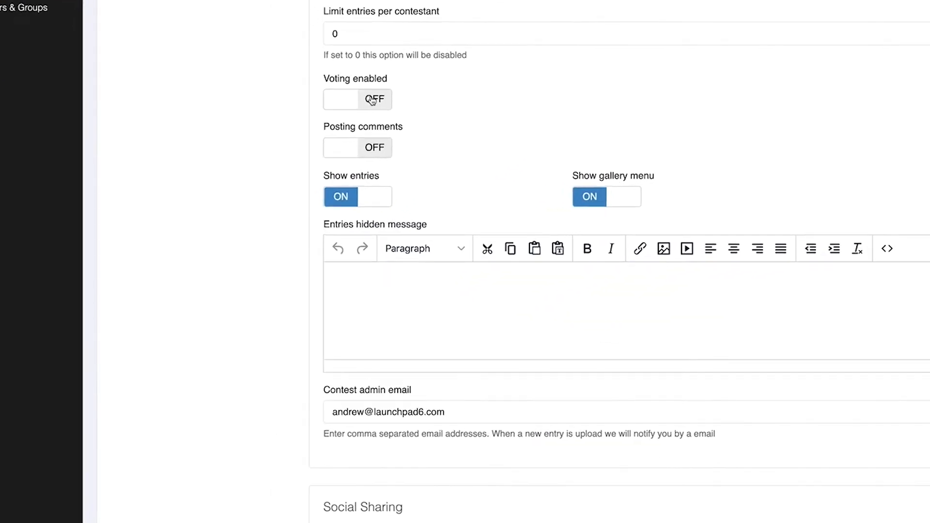
left_click(372, 101)
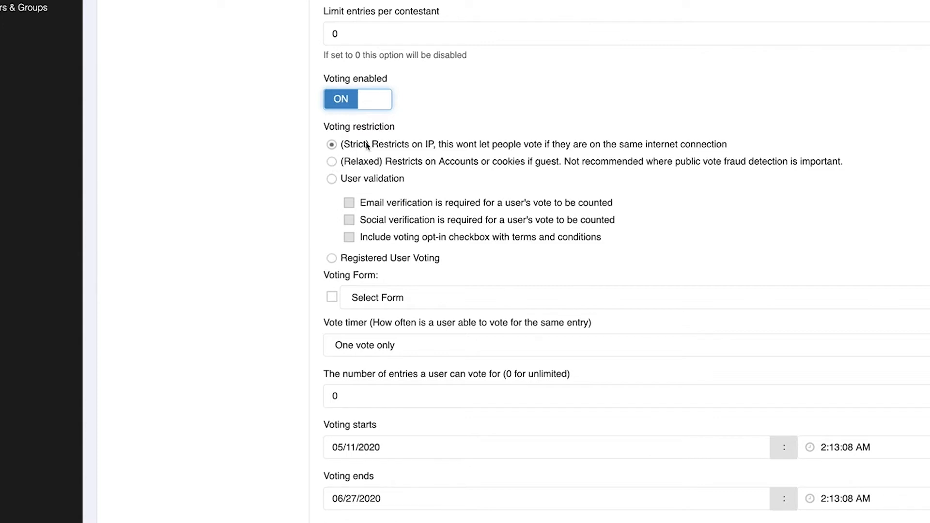
Step: Try the Relaxed restriction and User validation with email and social verification required for votes to be counted
left_click(332, 163)
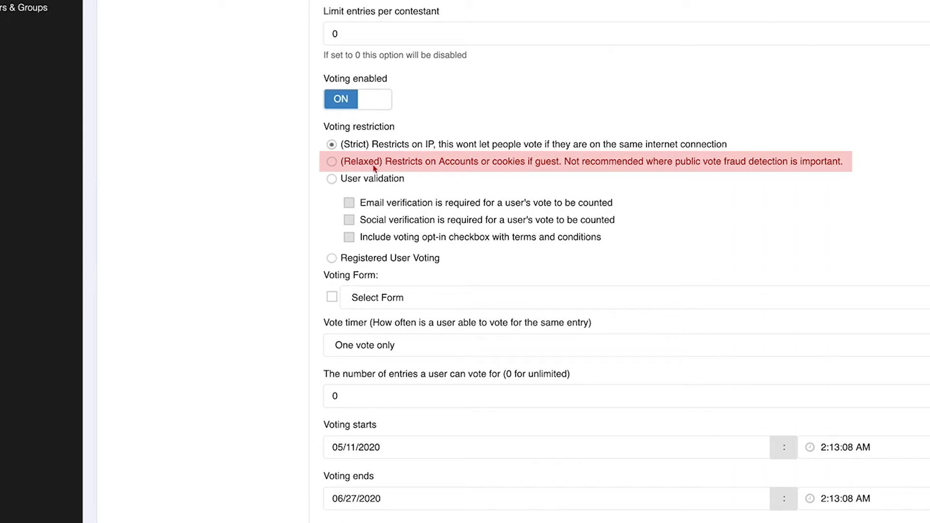
left_click(332, 180)
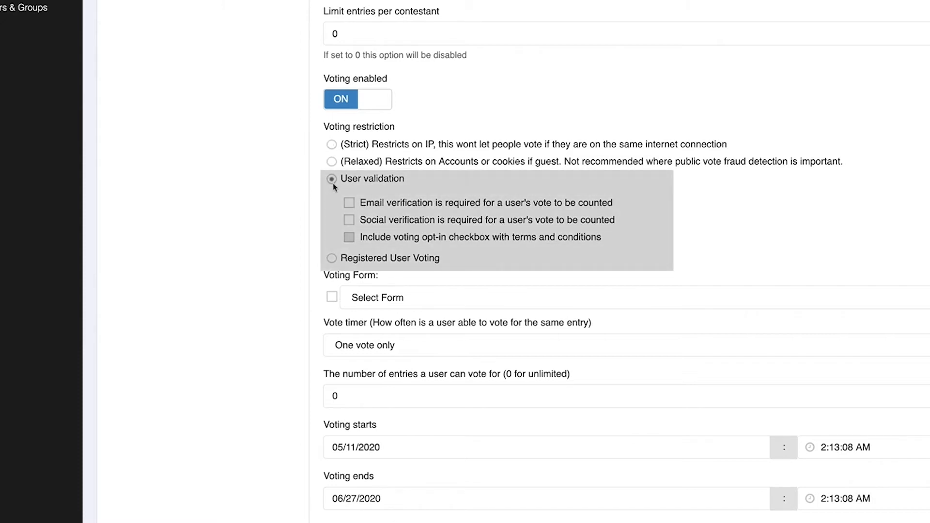
left_click(350, 203)
left_click(350, 220)
Step: Try Registered User Voting with the Member group allowed to vote on the entries
left_click(332, 259)
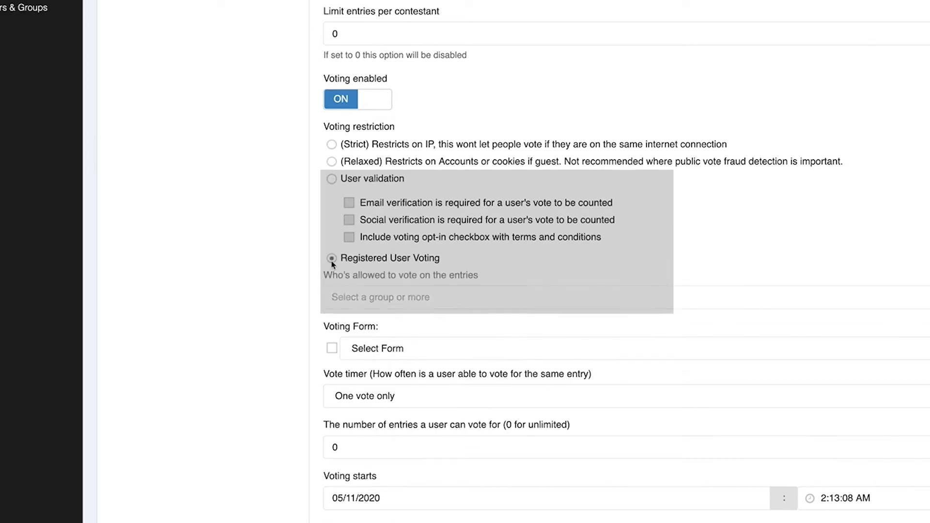
left_click(358, 303)
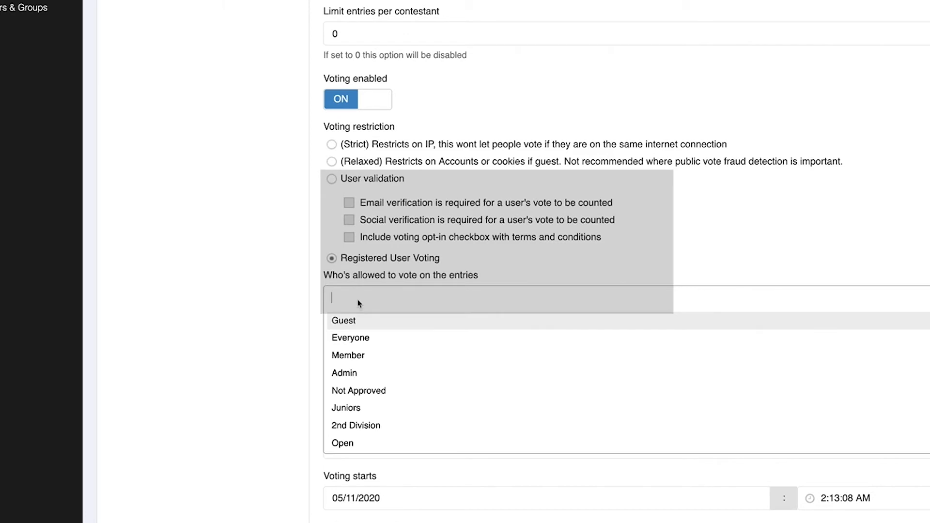
left_click(354, 355)
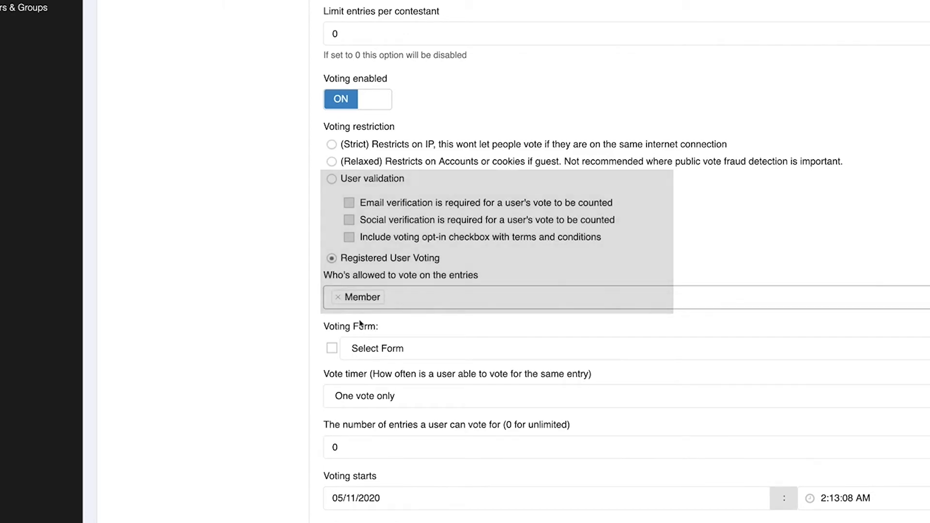
Step: Restrict voting by IP with the Strict option and enable Vote Form as the voting form
left_click(332, 145)
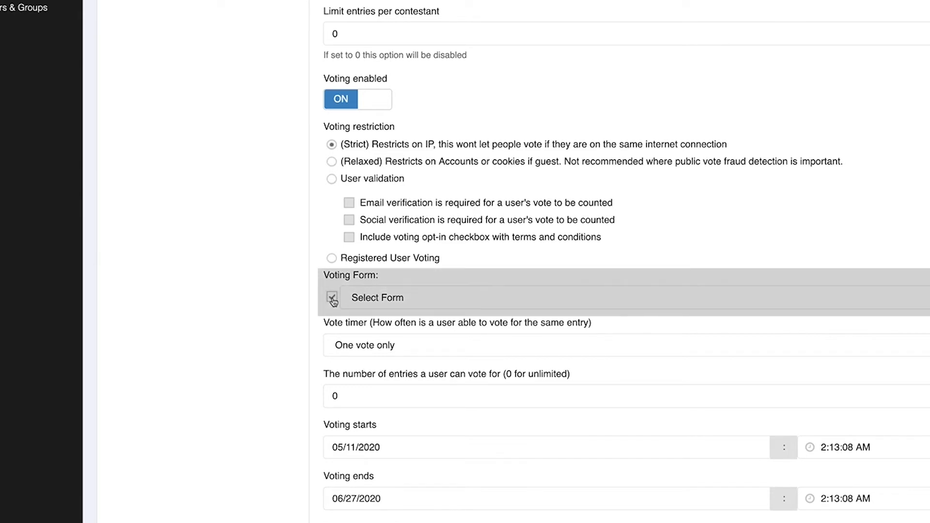
left_click(389, 299)
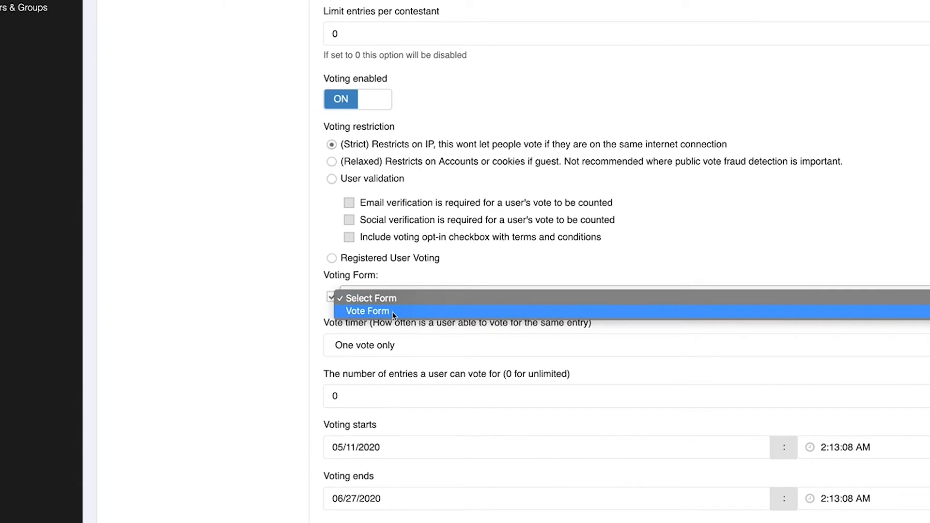
left_click(394, 312)
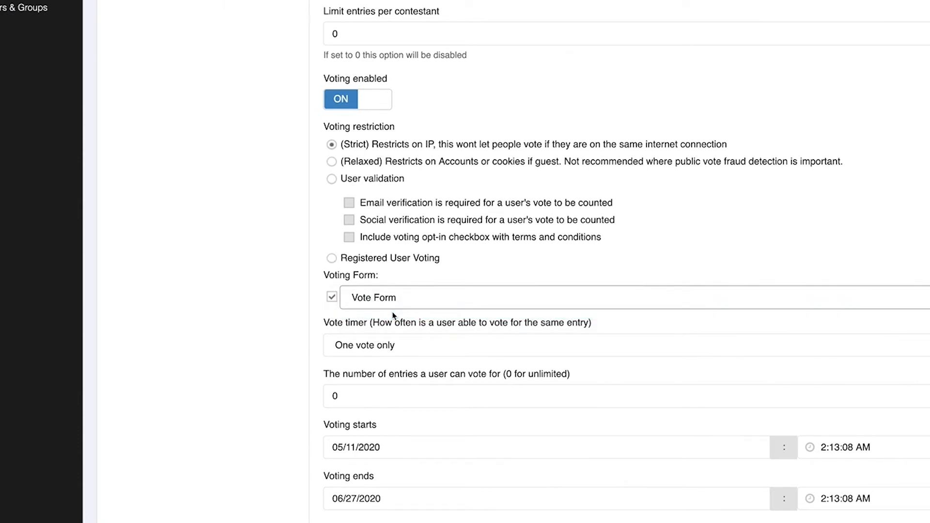
Step: Keep the vote timer at One vote only and set the number of entries a user can vote for to 0
scroll(392, 316, "down", 5)
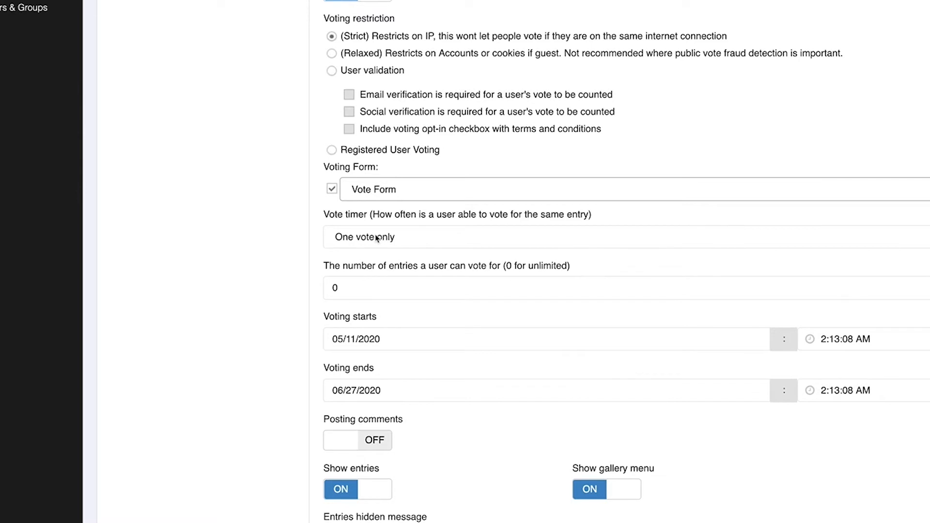
left_click(402, 239)
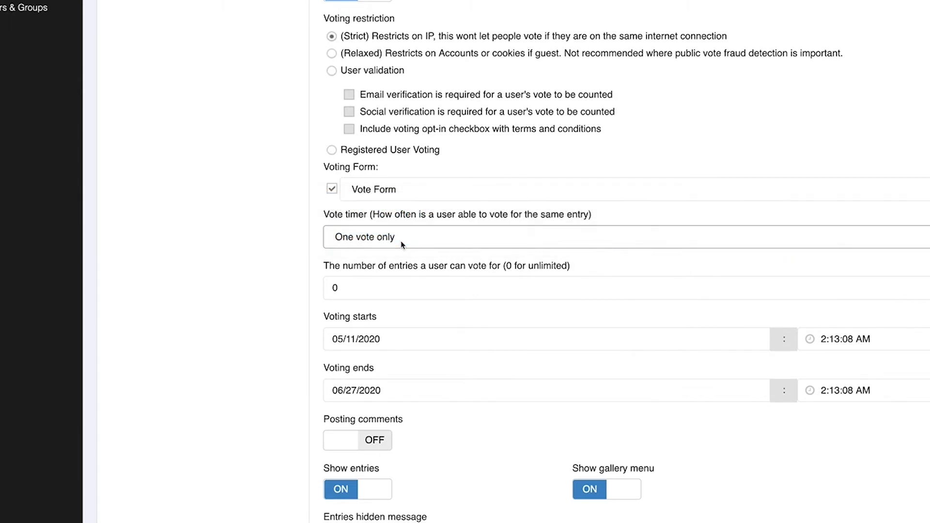
left_click(374, 286)
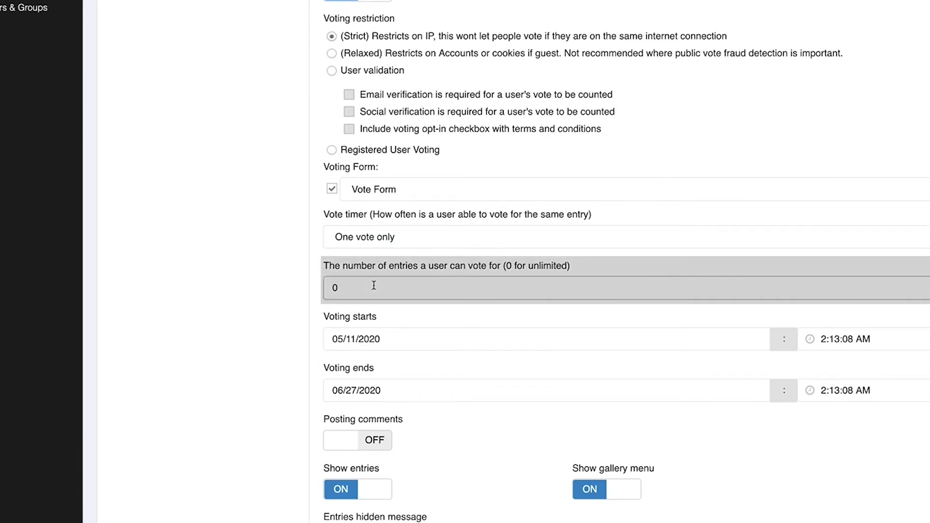
key("BackSpace")
type("0")
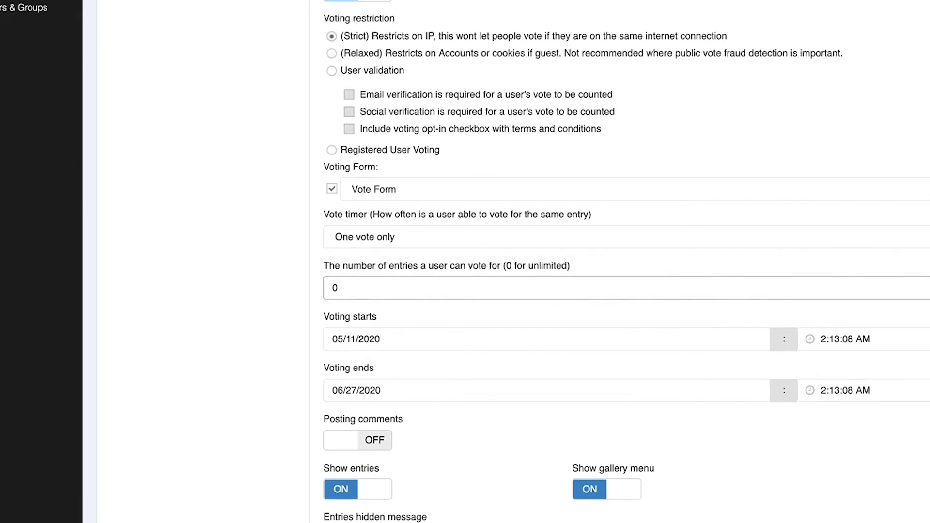
Step: Check the voting start and end date and time pickers and save the contest settings
left_click(409, 338)
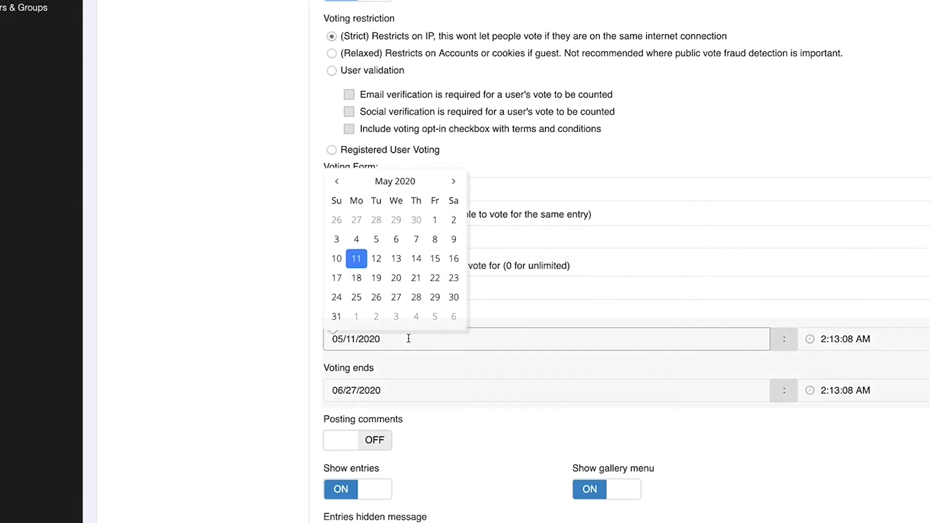
left_click(918, 339)
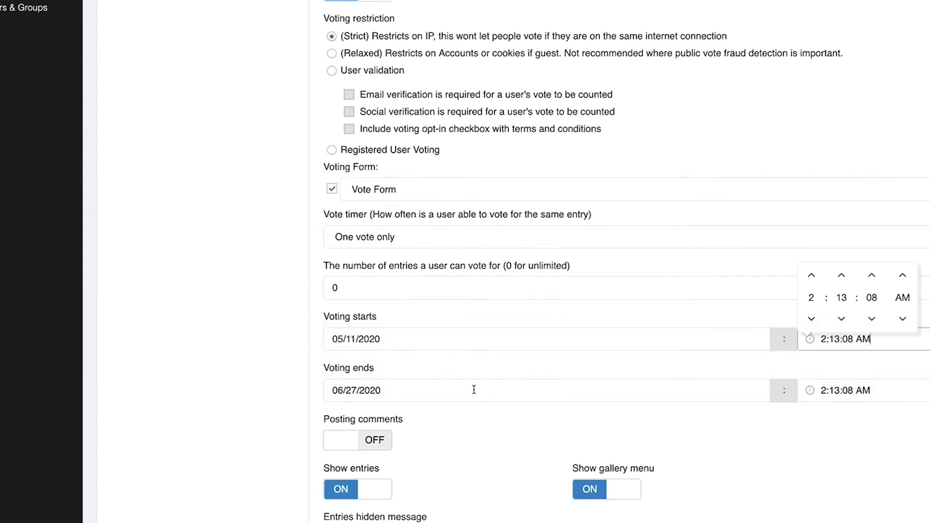
left_click(473, 389)
left_click(892, 392)
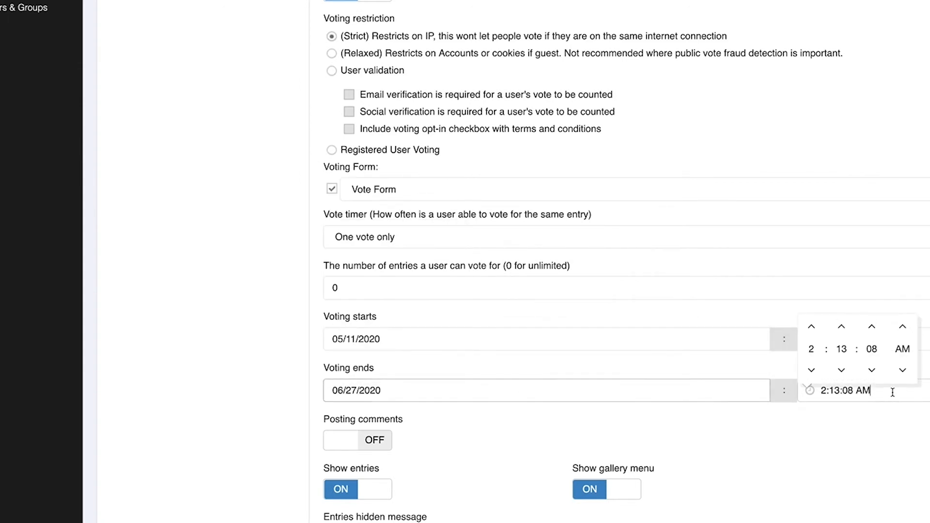
scroll(415, 349, "down", 12)
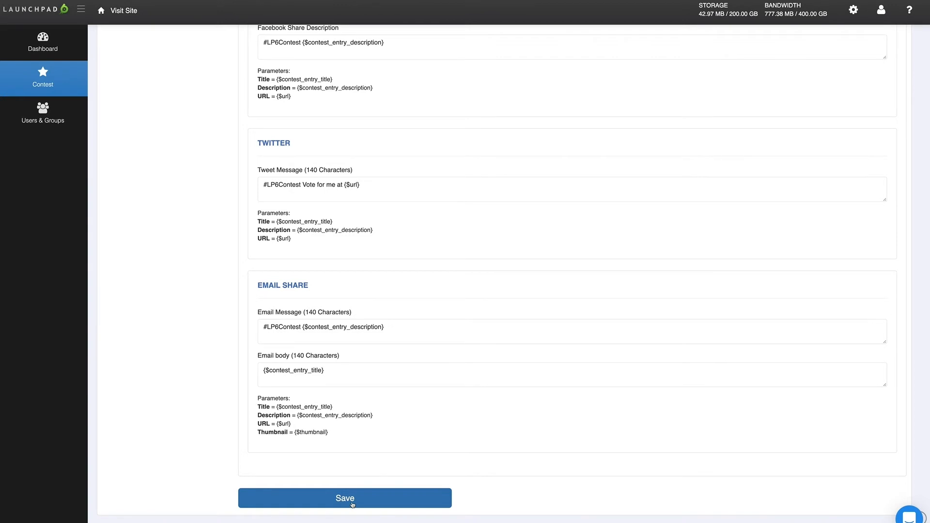
left_click(352, 504)
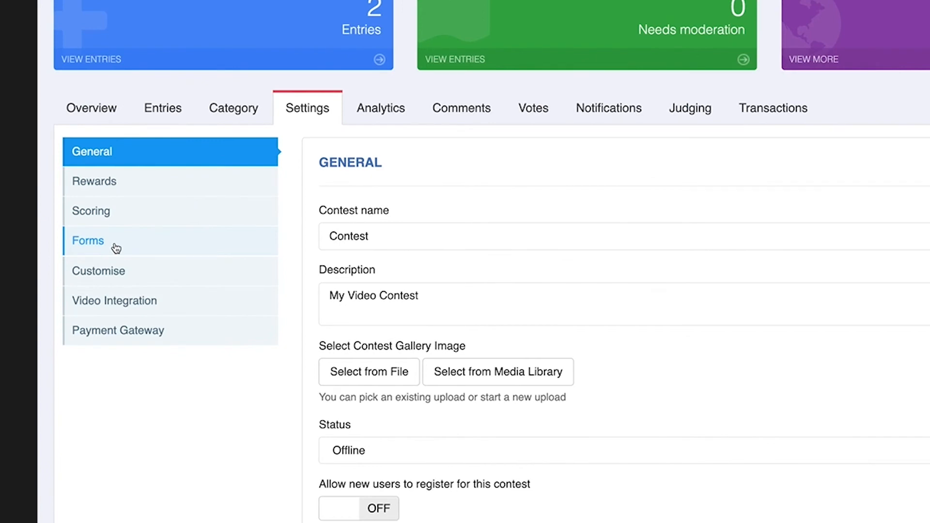
Step: In the contest's form settings, view the options for adding a form and open the existing Vote Form for management
left_click(116, 248)
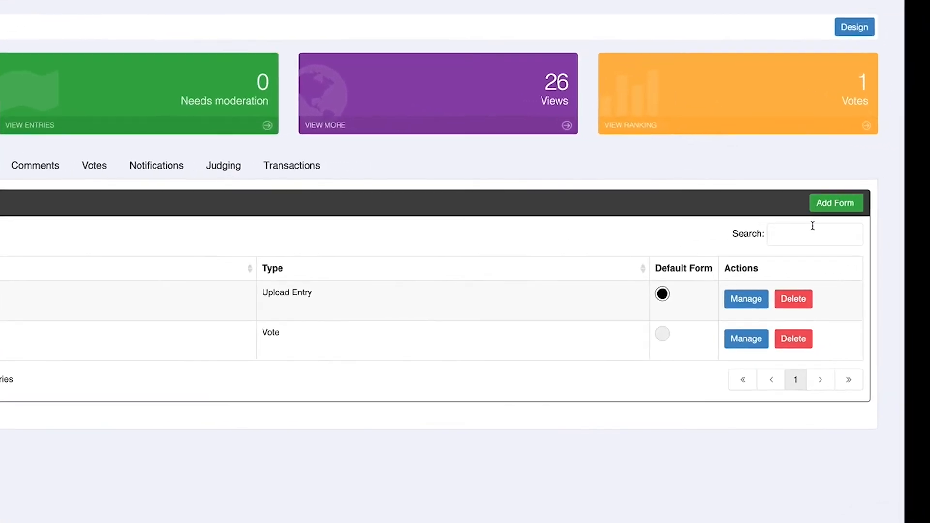
left_click(884, 198)
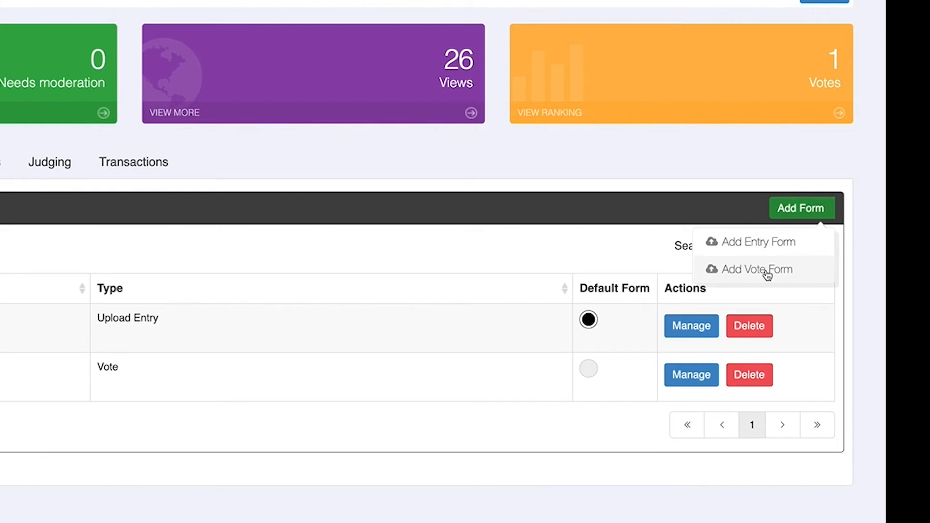
left_click(696, 382)
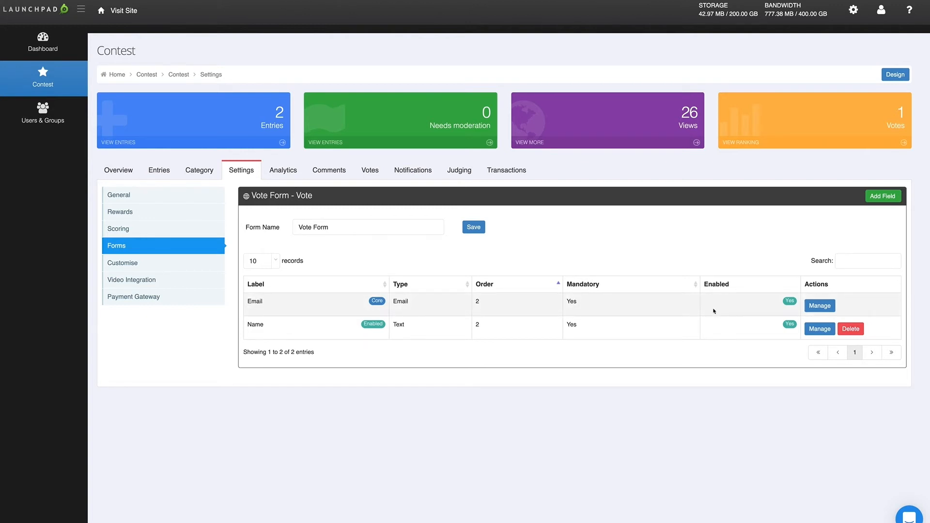
double_click(574, 301)
Step: Add a new field to the vote form with the label Address and order 3
left_click(888, 198)
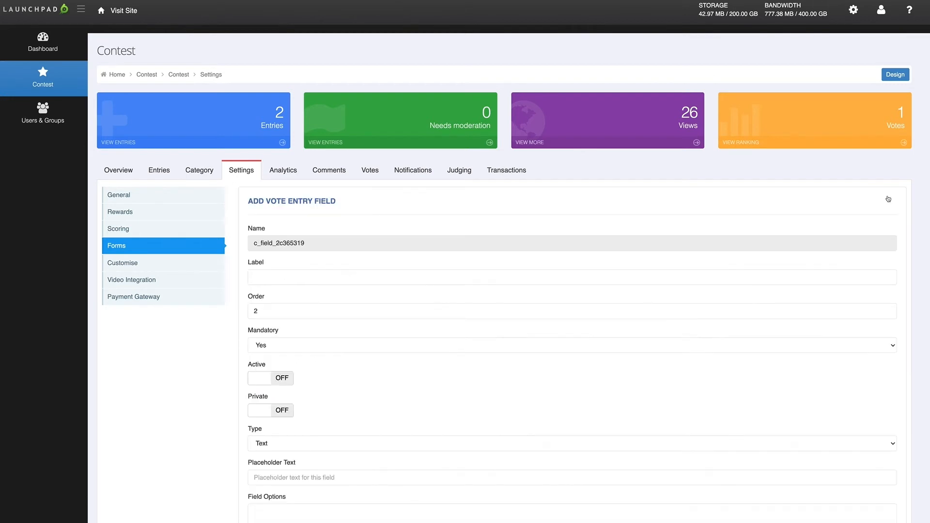
left_click(369, 279)
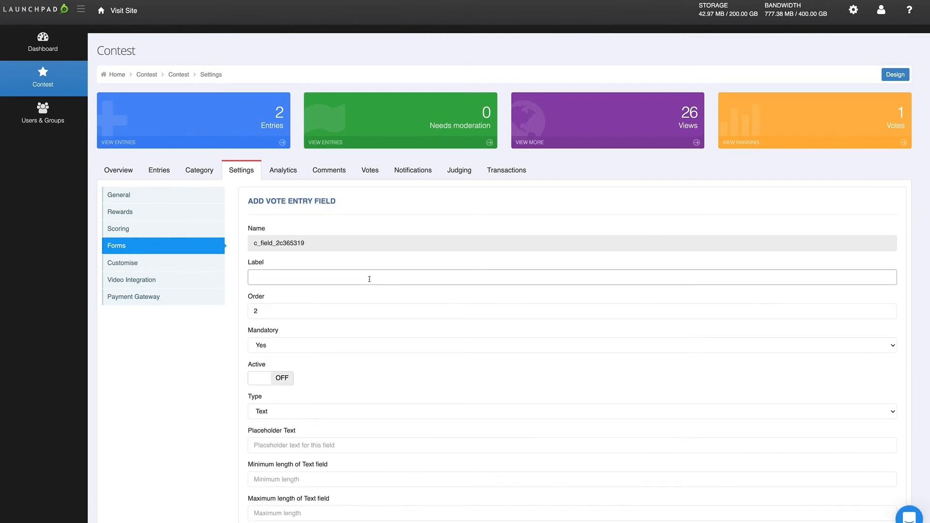
type("Address")
left_click(322, 313)
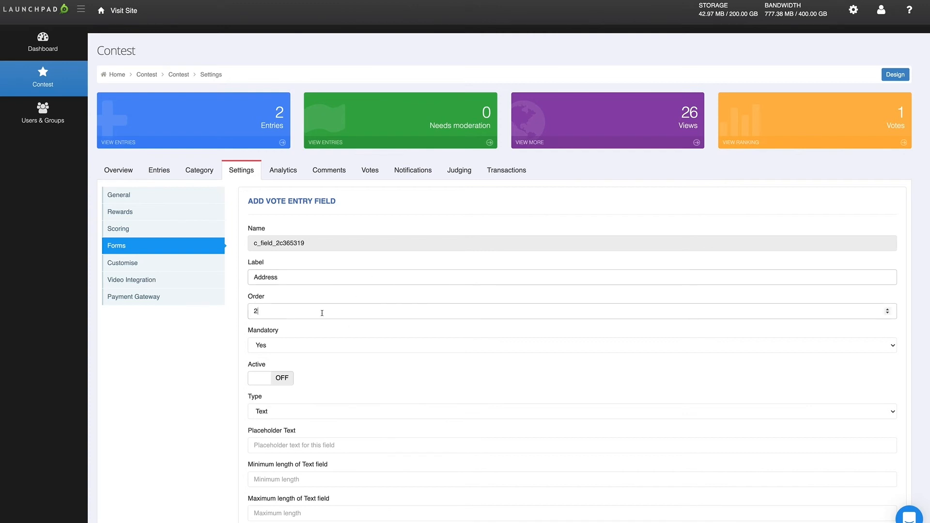
key("BackSpace")
type("3")
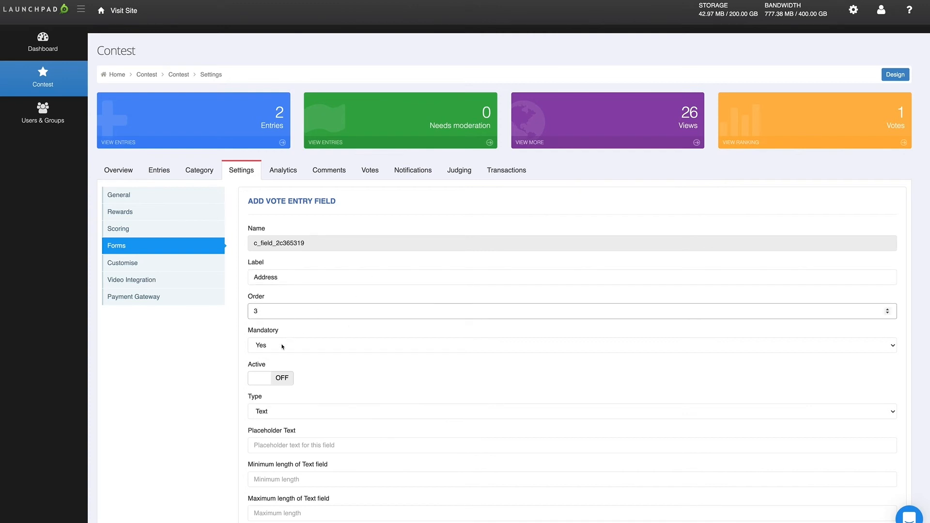
Step: Make the Address field active, keep its type as Text, and save it
left_click(281, 379)
scroll(363, 377, "down", 2)
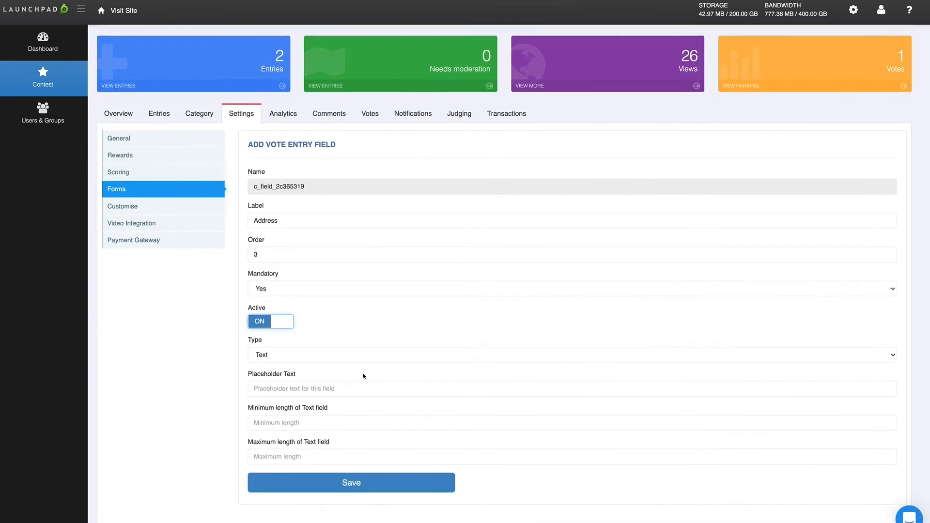
left_click(333, 355)
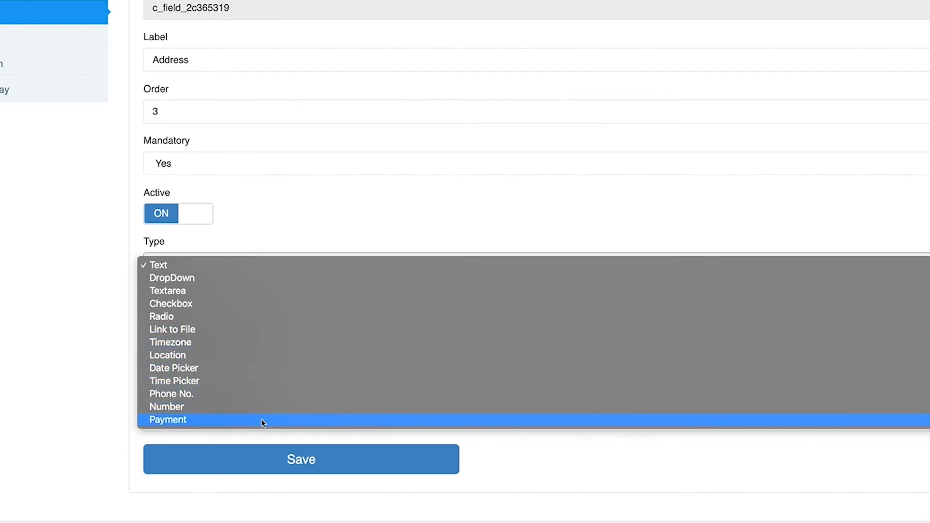
left_click(116, 371)
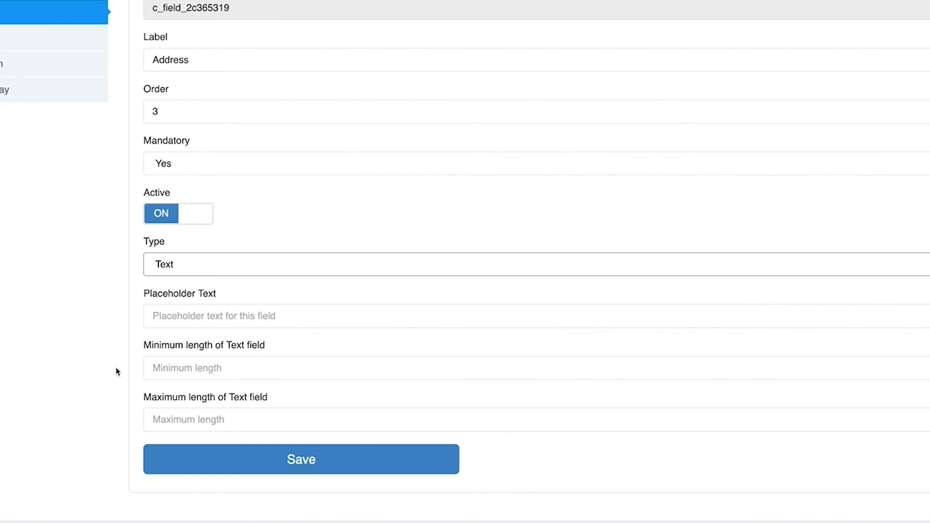
left_click(315, 465)
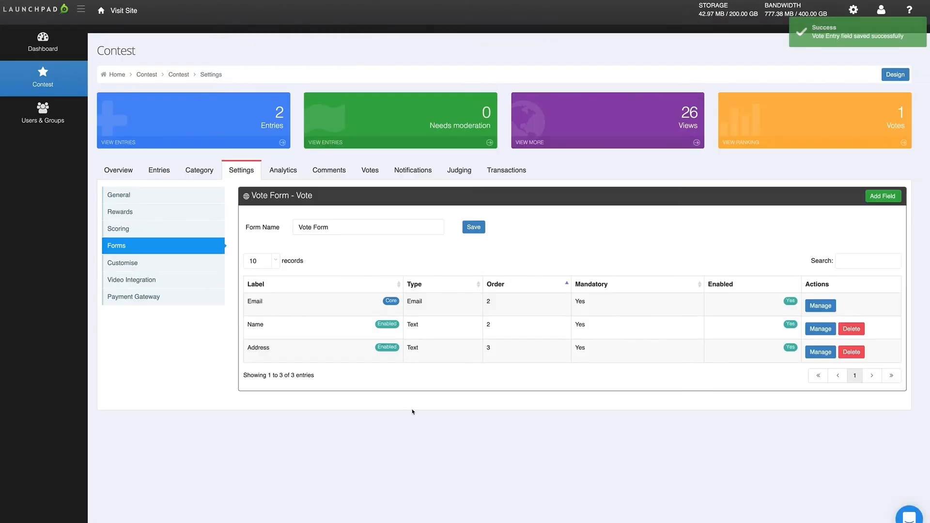
Step: Check the Vote Now form on the Sample entry page of the public site, close it, and return to the dashboard
left_click(122, 12)
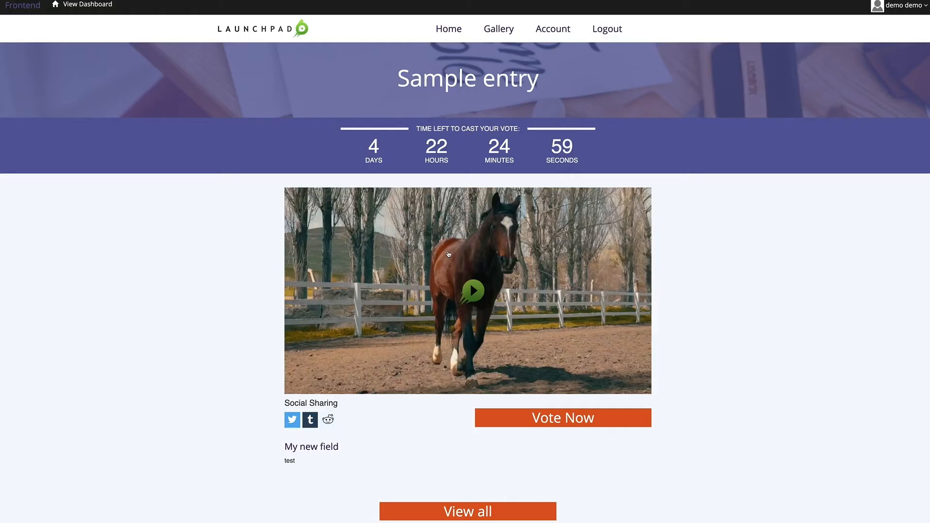
left_click(571, 421)
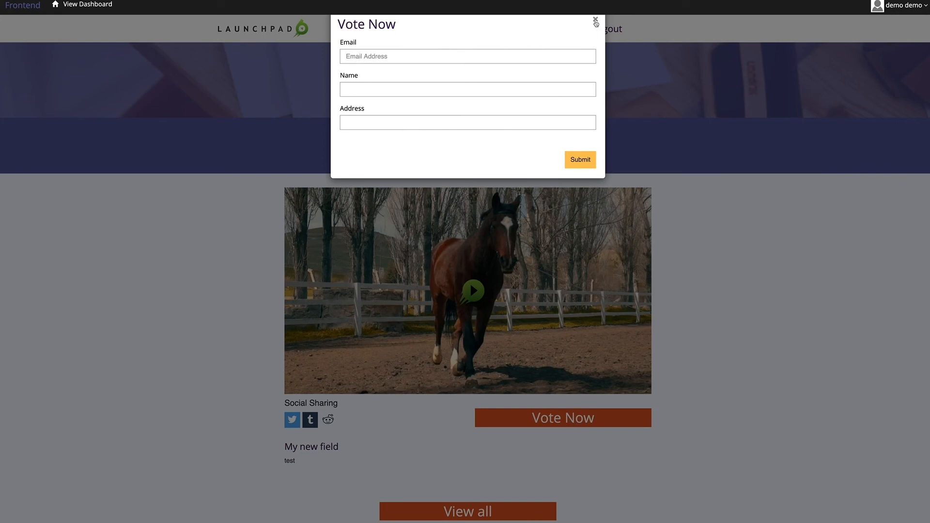
left_click(596, 21)
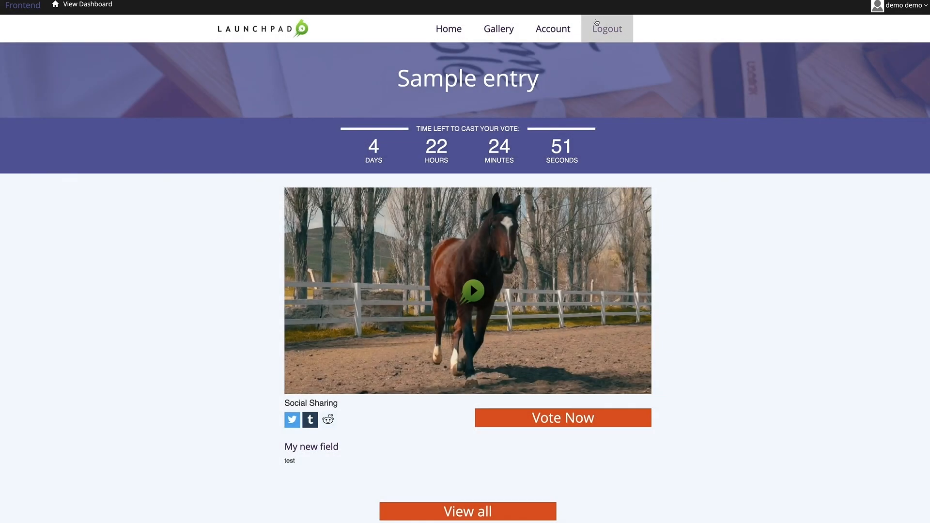
left_click(92, 6)
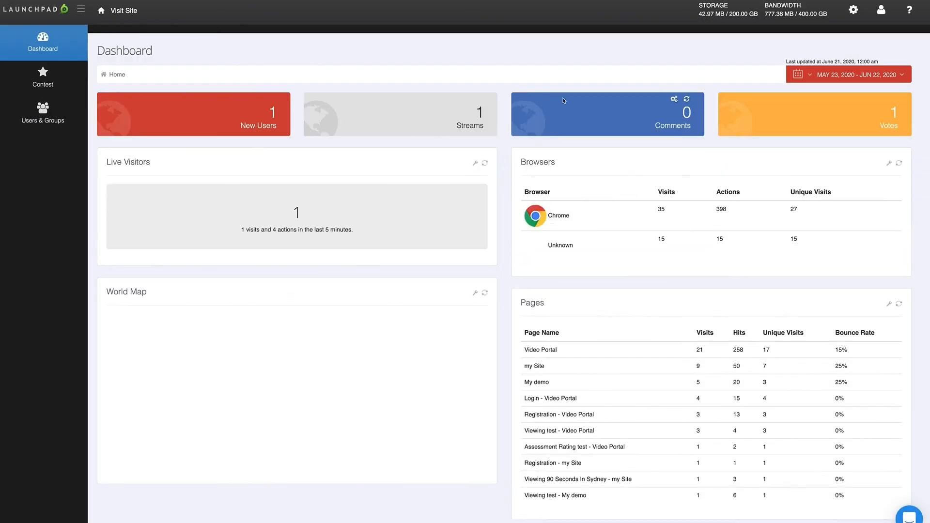
Step: Open the support chat from the dashboard and start a new message to the support team
left_click(911, 10)
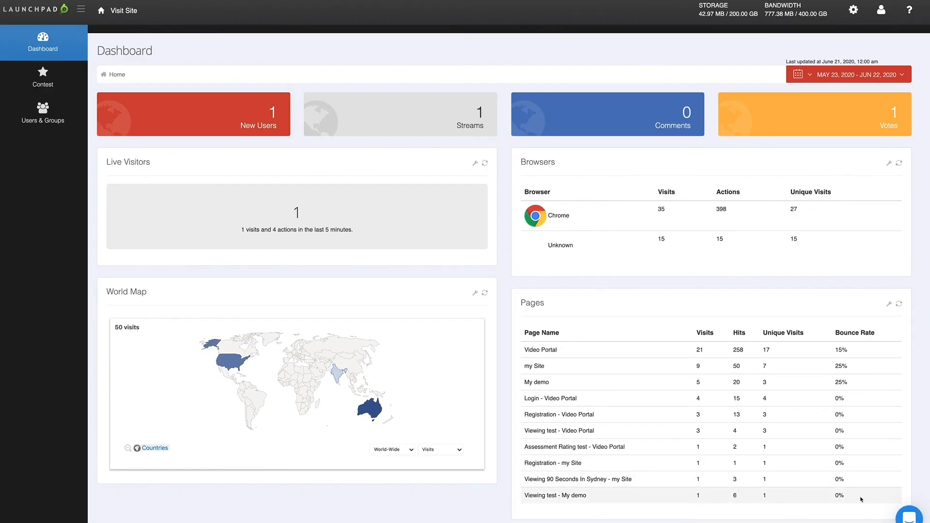
left_click(910, 518)
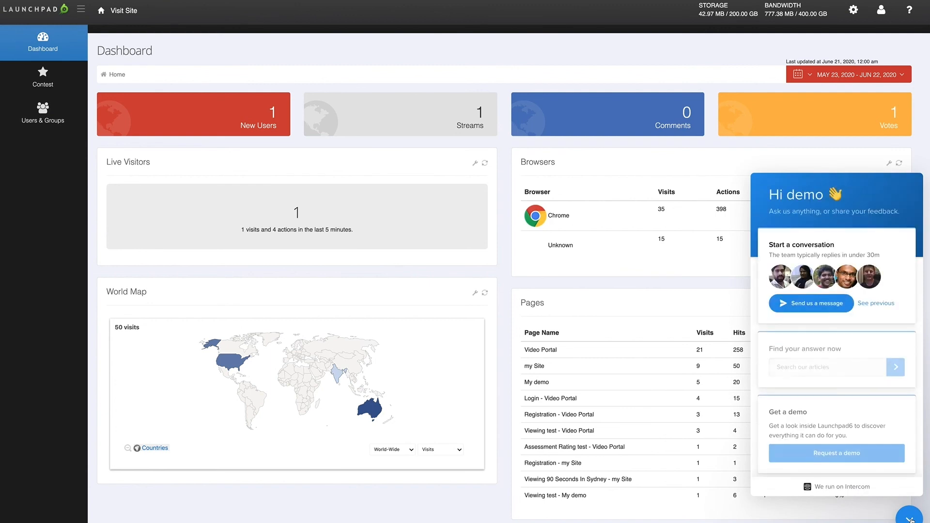
left_click(825, 307)
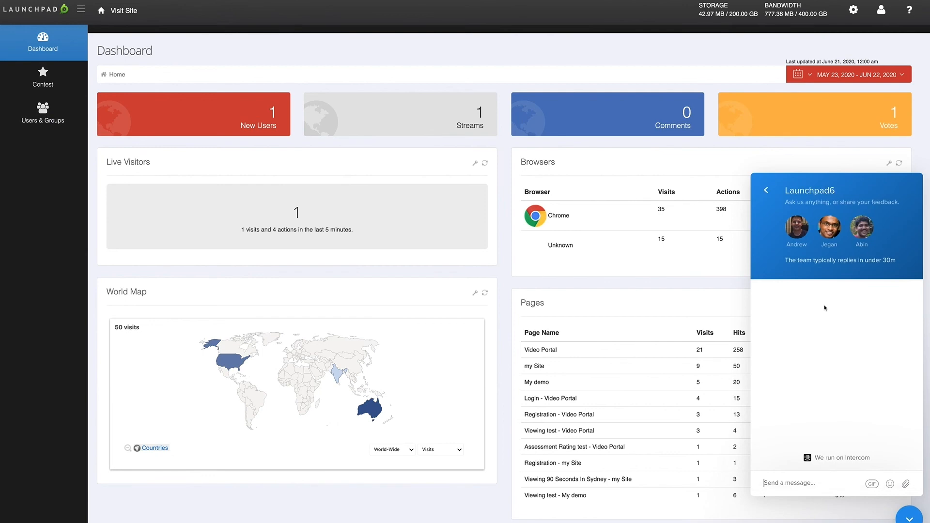